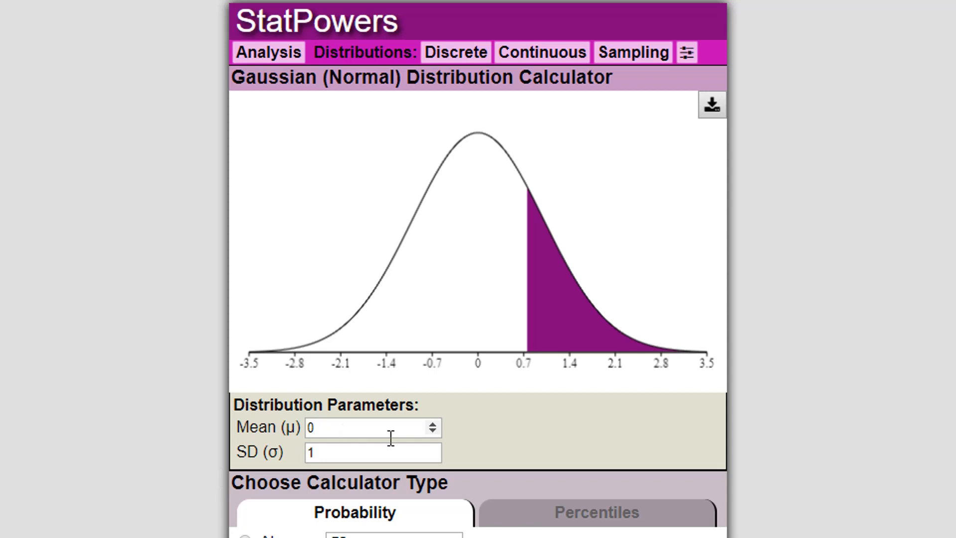
Step: Set the normal distribution's mean to 15 and its standard deviation to .5
double_click(317, 428)
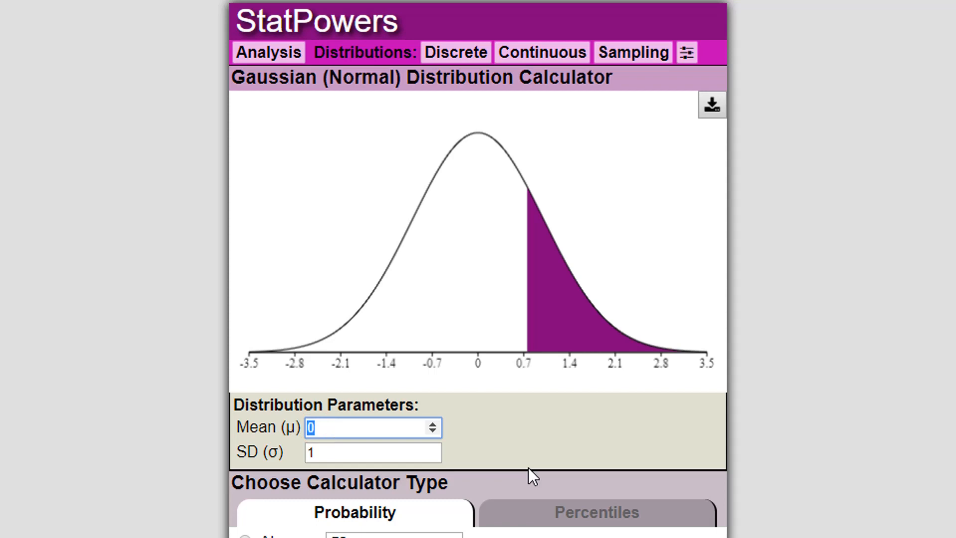
type("15")
double_click(323, 452)
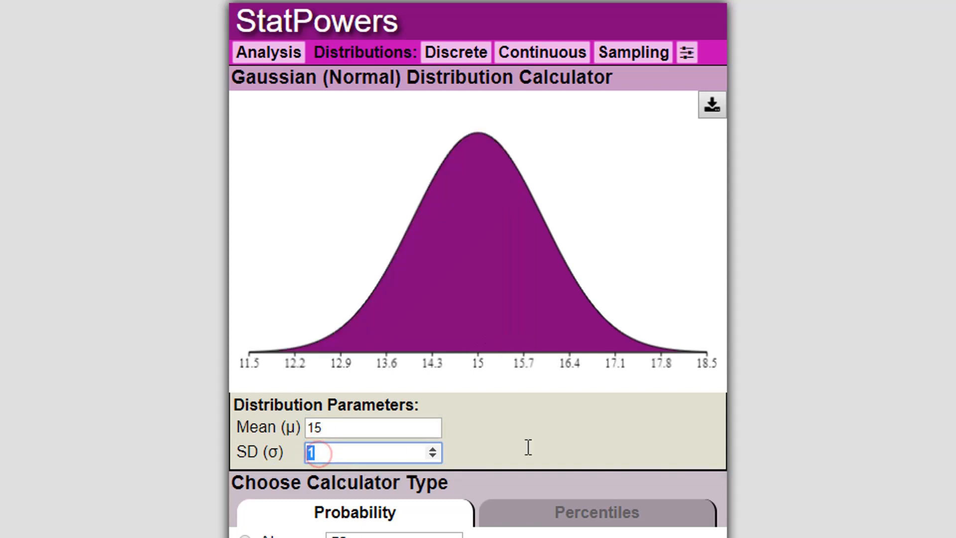
key("BackSpace")
type(".5")
left_click(518, 441)
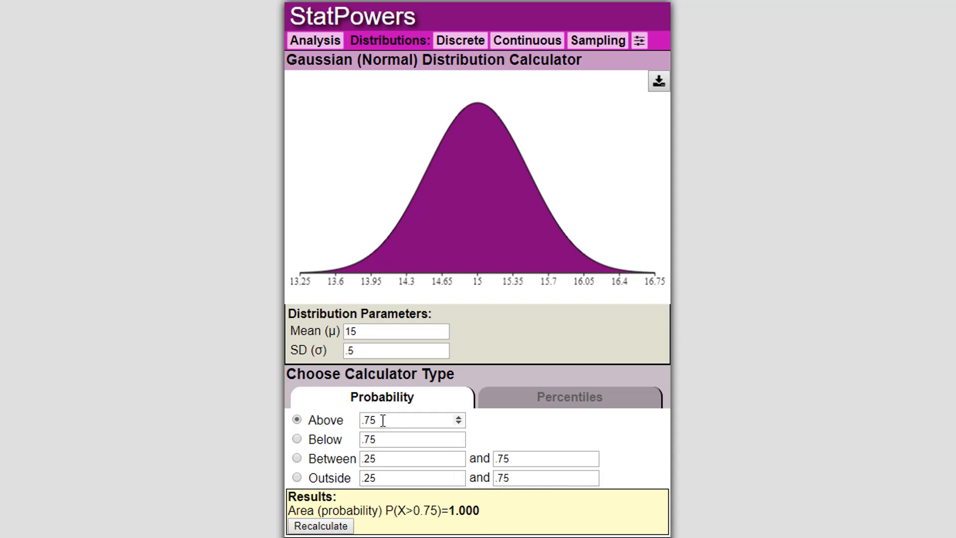
Step: Calculate the probability of a value above 15.5 and download the distribution graph
left_click_drag(383, 421, 317, 419)
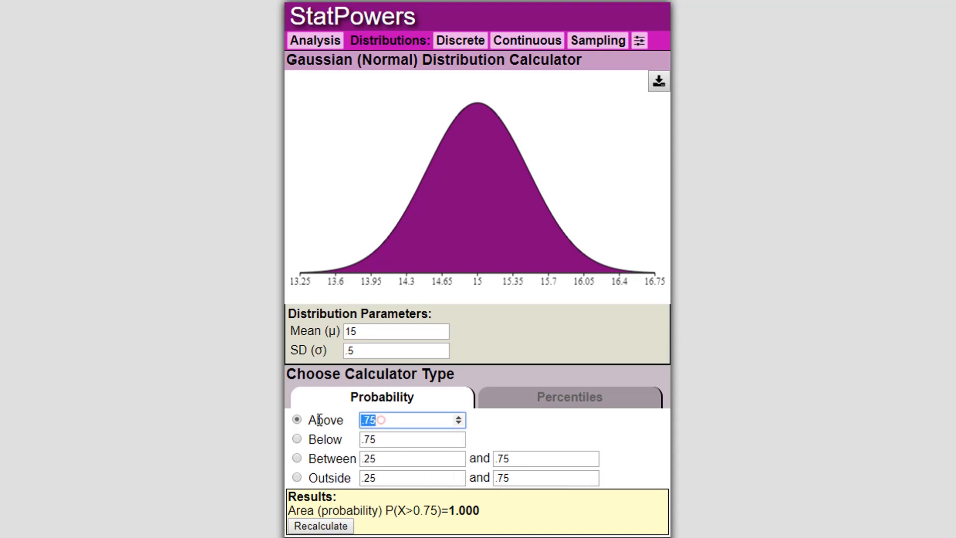
type("15.5")
key("Return")
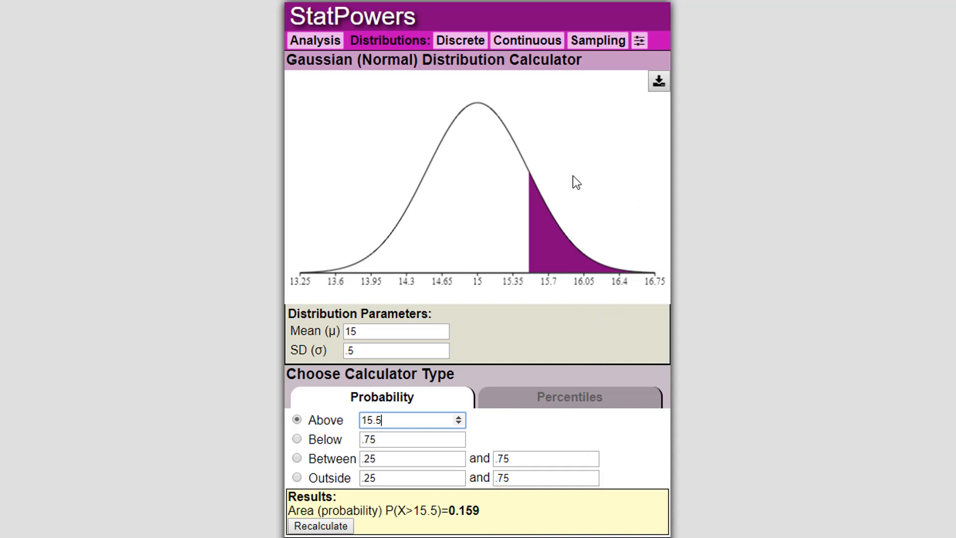
left_click(655, 91)
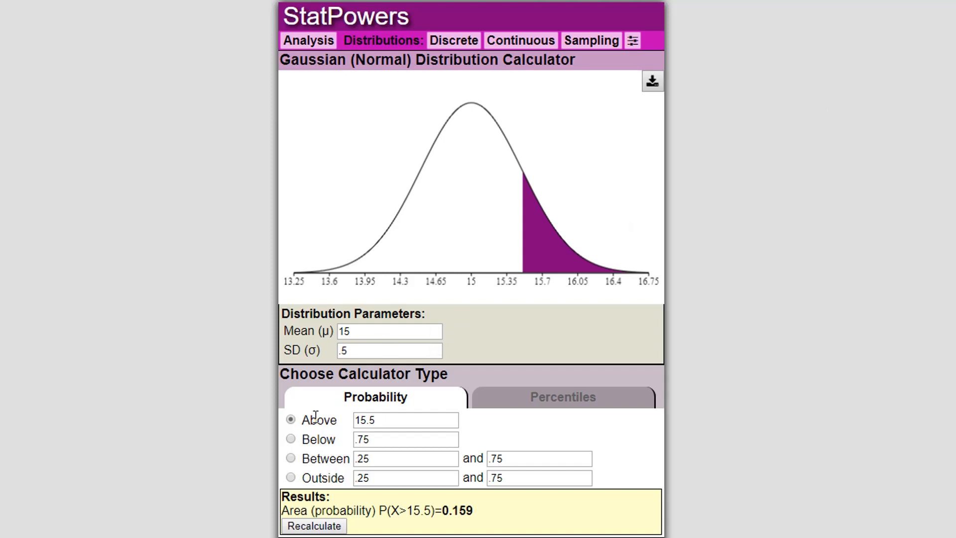
Step: Calculate the probability of a value below 14
left_click(290, 438)
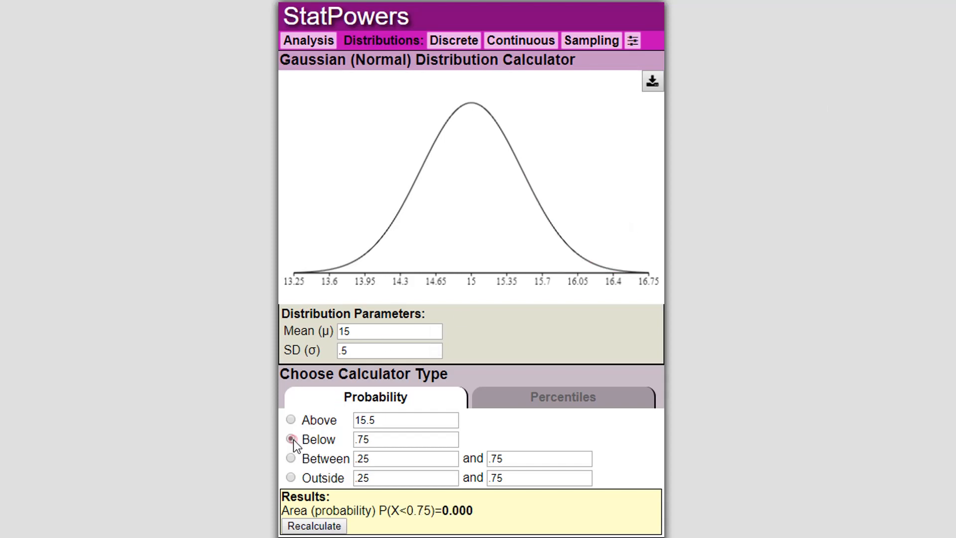
double_click(381, 437)
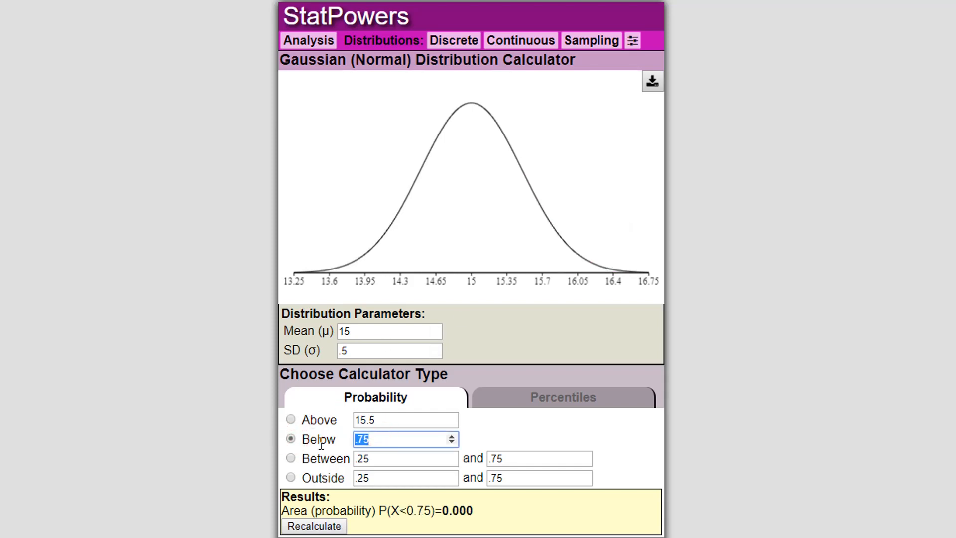
type("14")
left_click(505, 428)
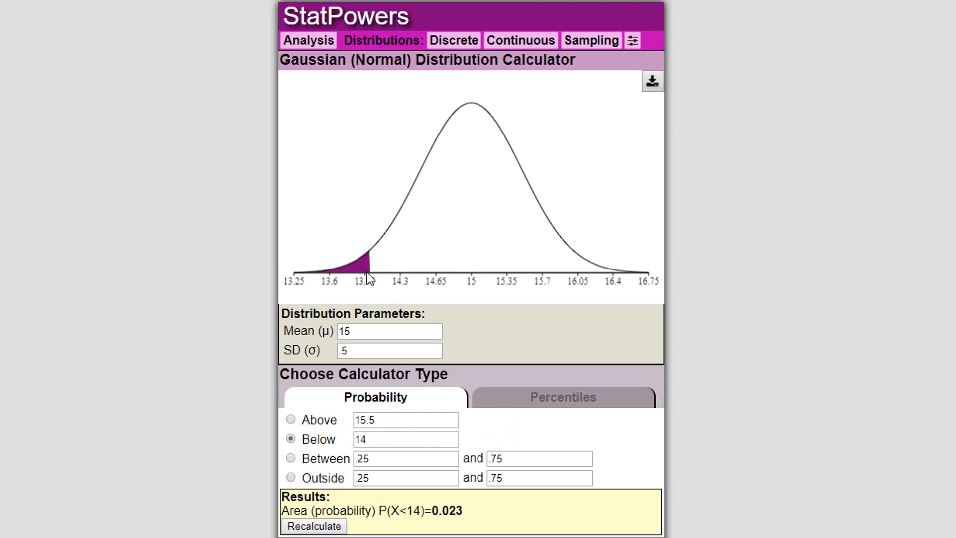
Step: Calculate the probability of a value between 14 and 15.75
left_click(290, 458)
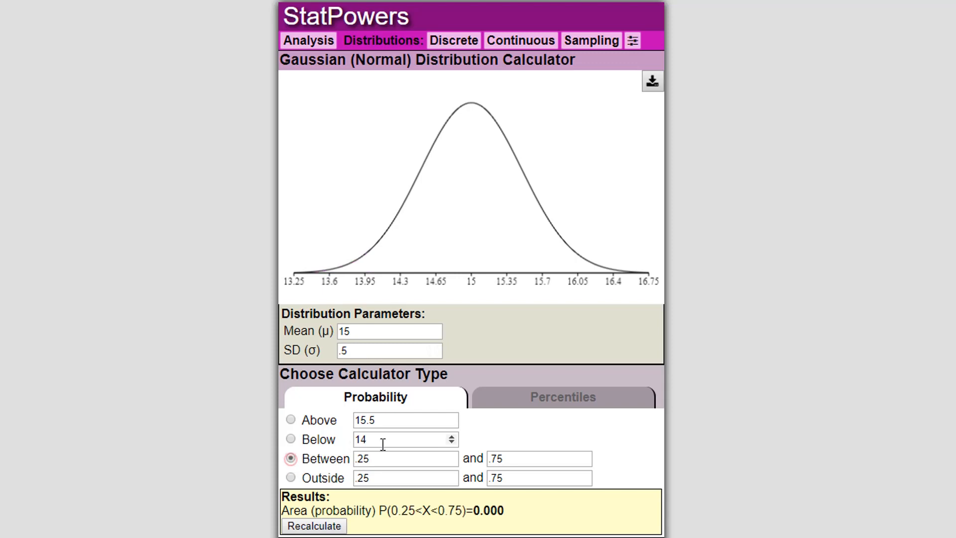
type("14")
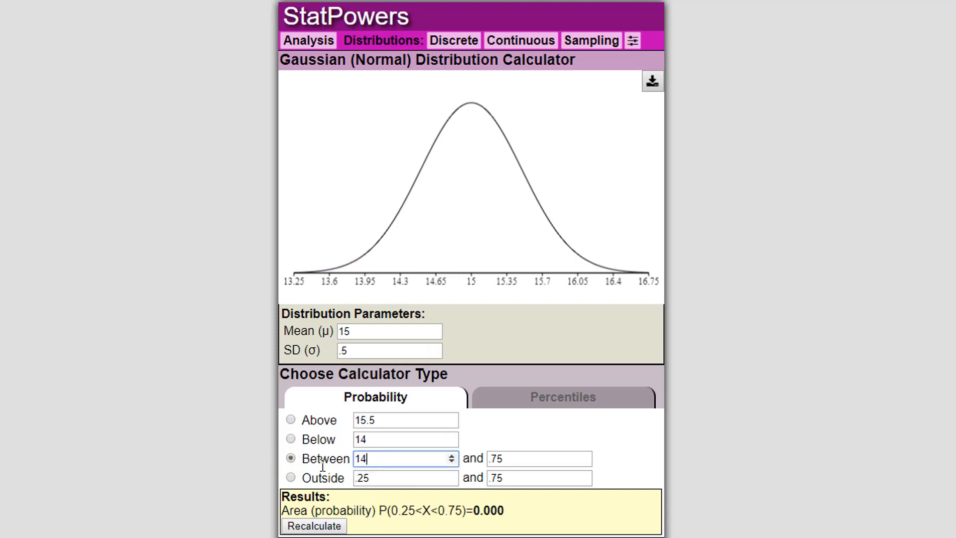
key("Tab")
type("15")
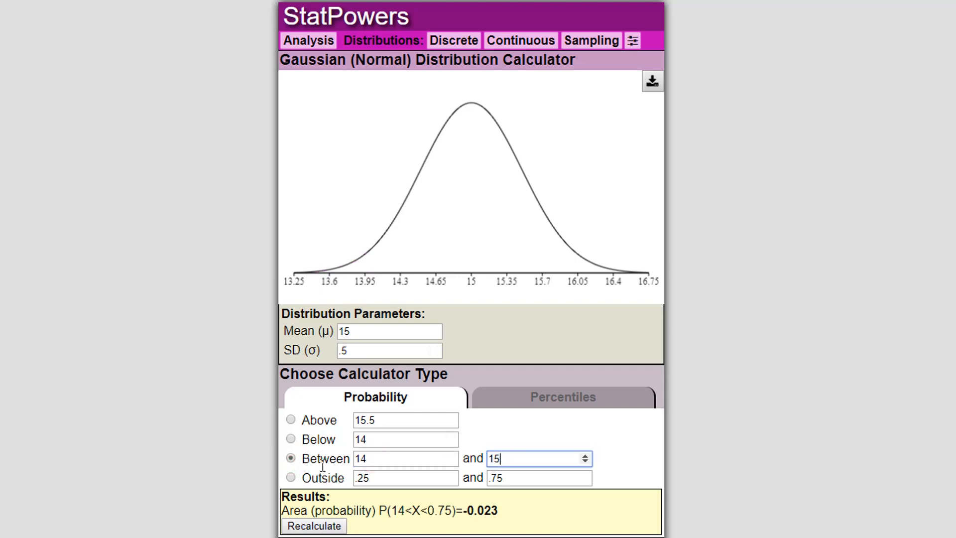
type(".75")
key("Tab")
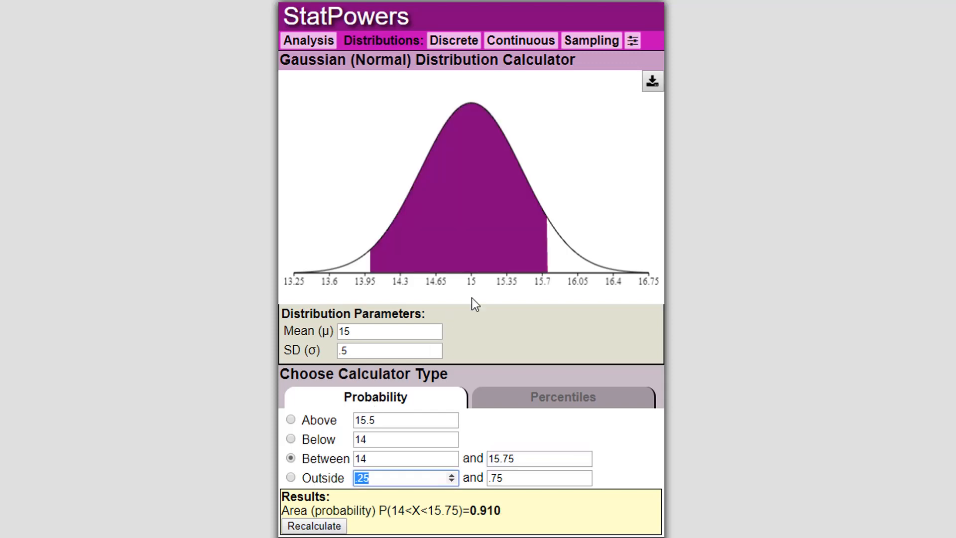
Step: Calculate the probability of a value outside the range from 14 to 16
left_click(291, 477)
double_click(365, 478)
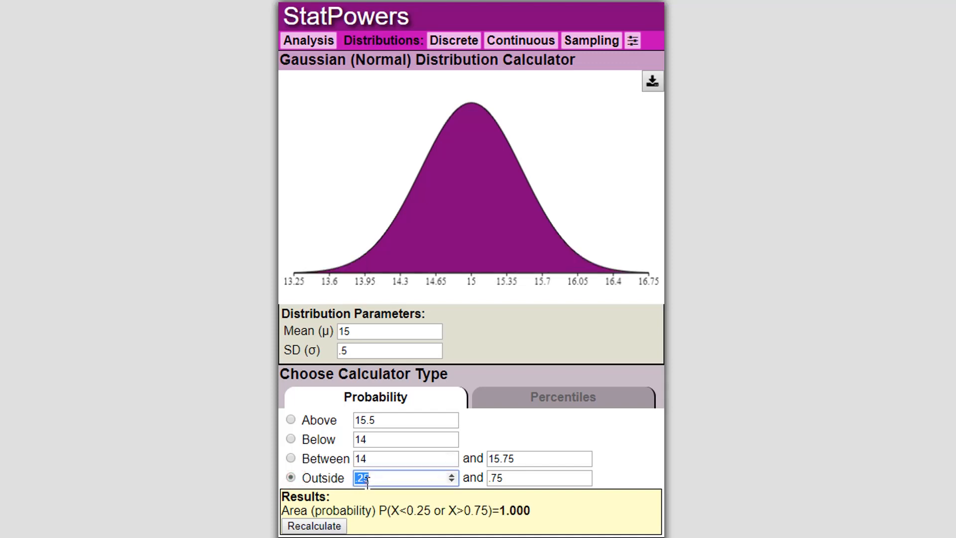
type("14")
key("Tab")
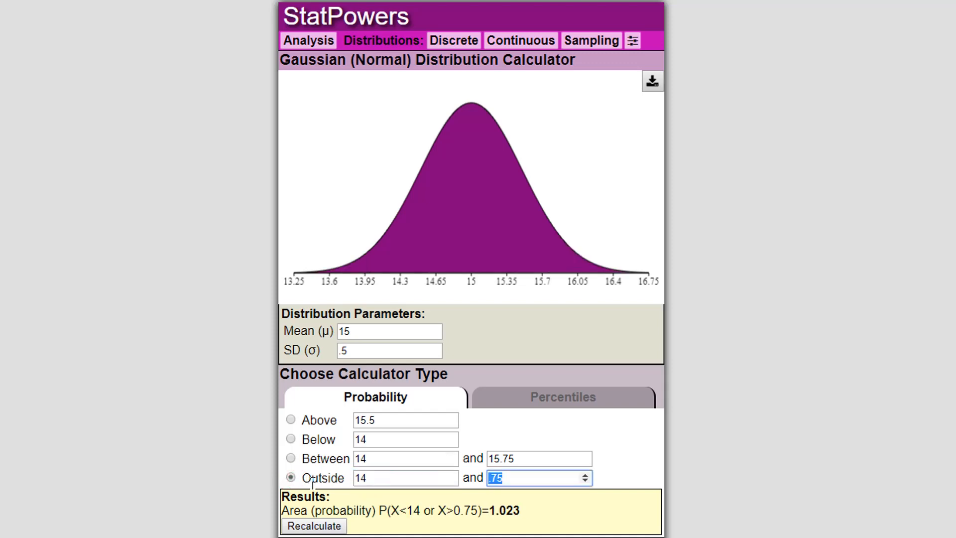
type("16")
key("Tab")
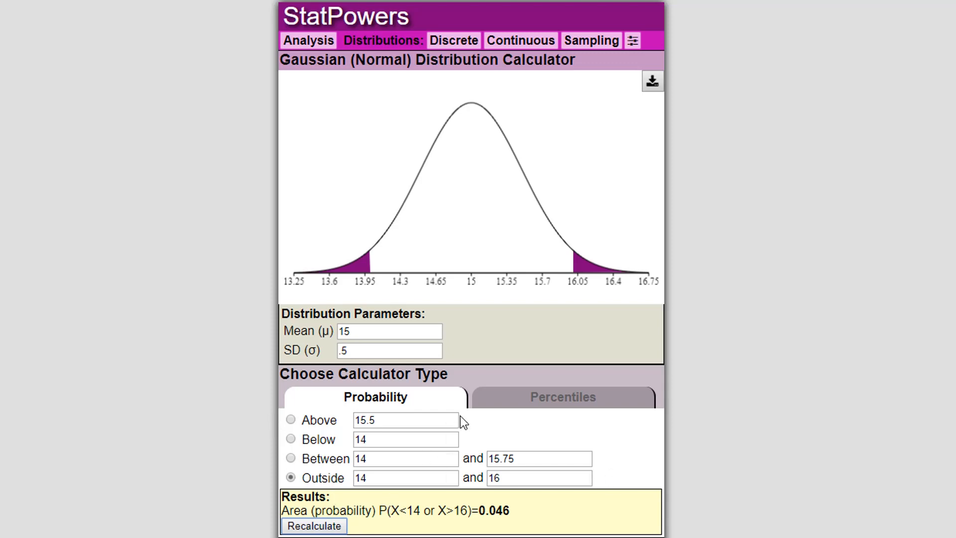
Step: Switch to the percentile calculation and find the cutoff with an area of .15 above it
left_click(567, 399)
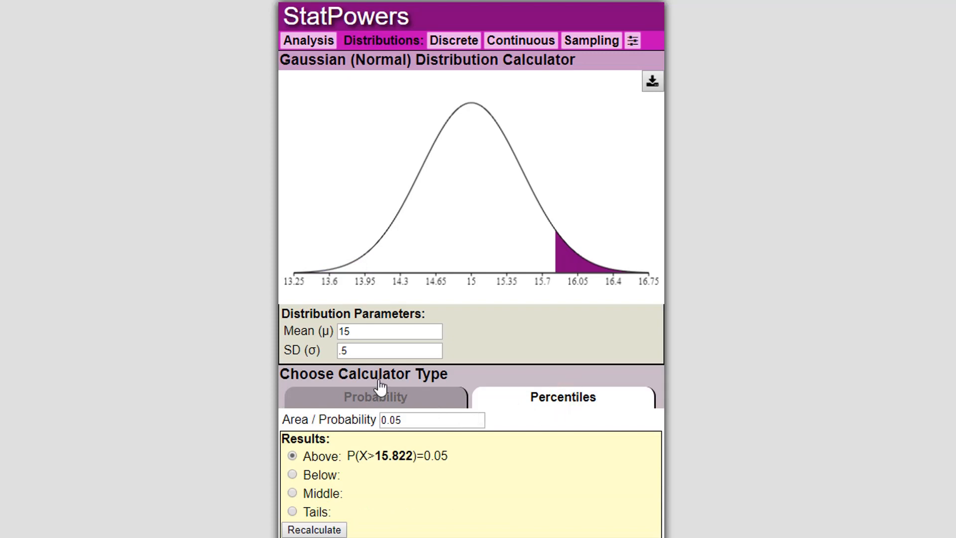
left_click(415, 423)
double_click(398, 420)
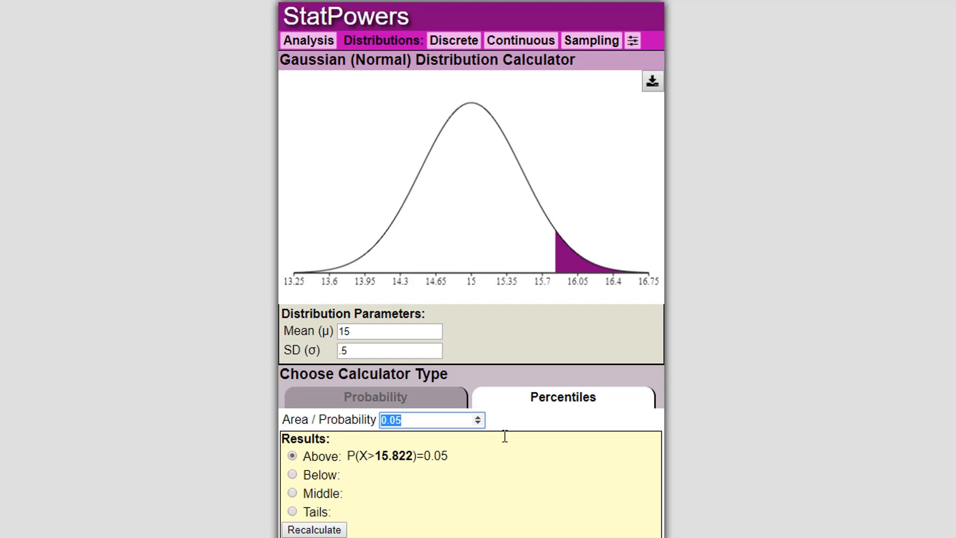
type(".15")
left_click(490, 455)
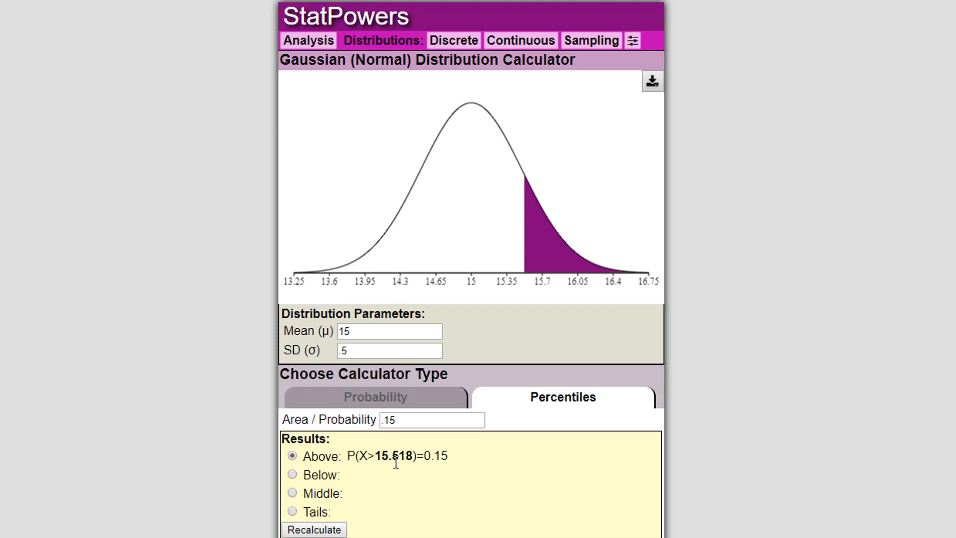
Step: Find the percentile cutoffs for the same area placed below, in the middle, and finally in the tails
left_click(292, 474)
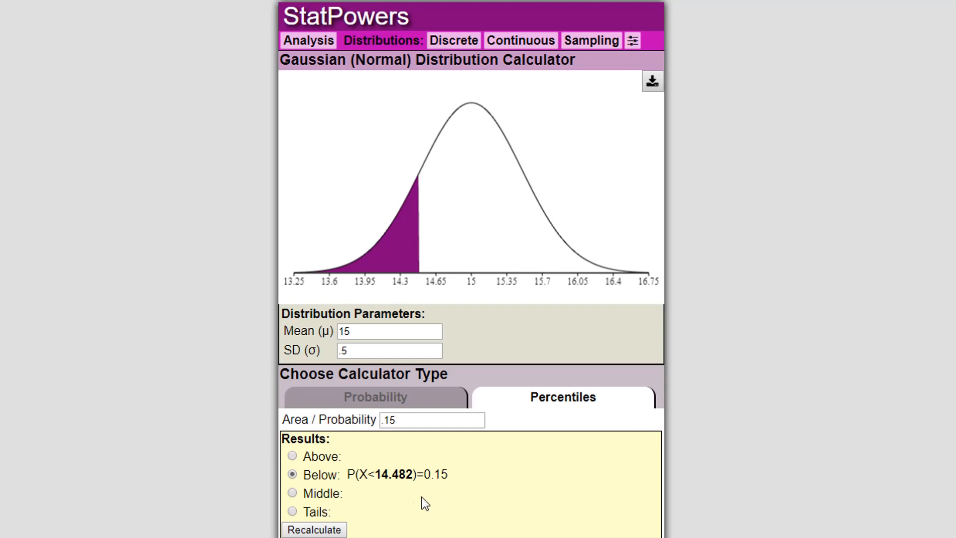
left_click(292, 493)
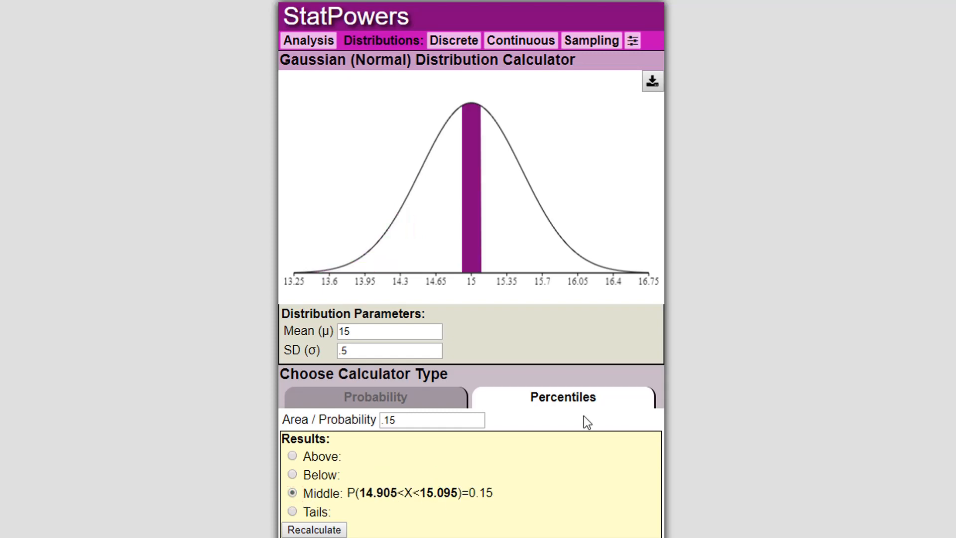
left_click(292, 511)
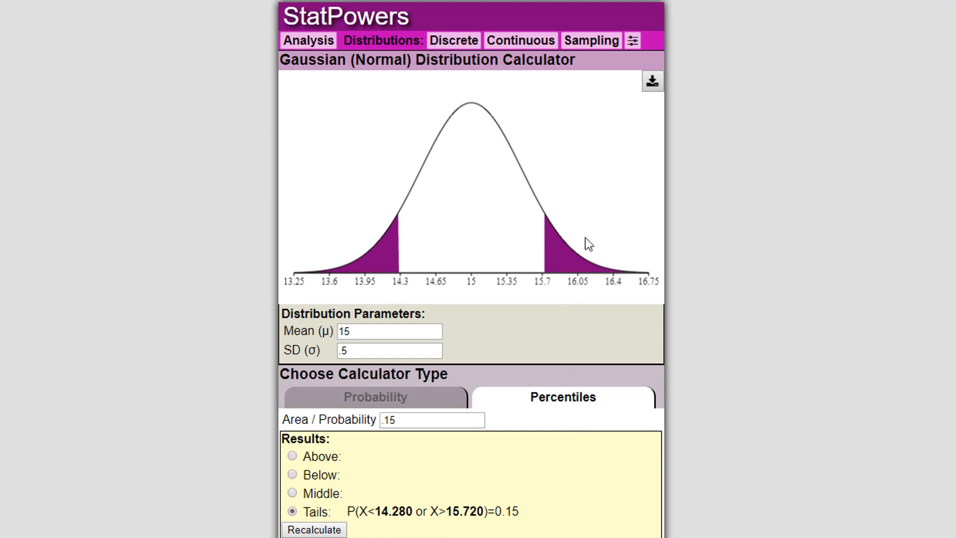
Step: Set the calculator's precision to 5 decimal places
left_click(630, 43)
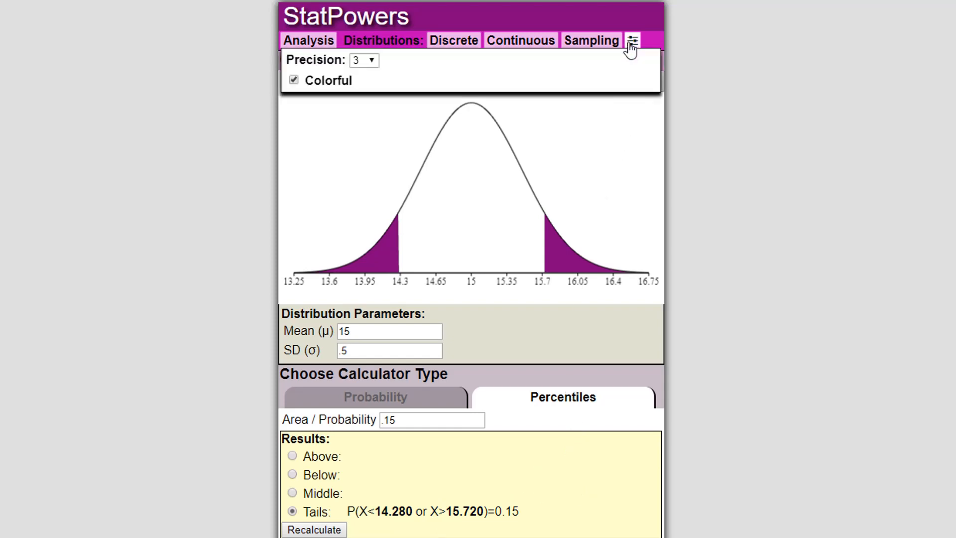
left_click(365, 60)
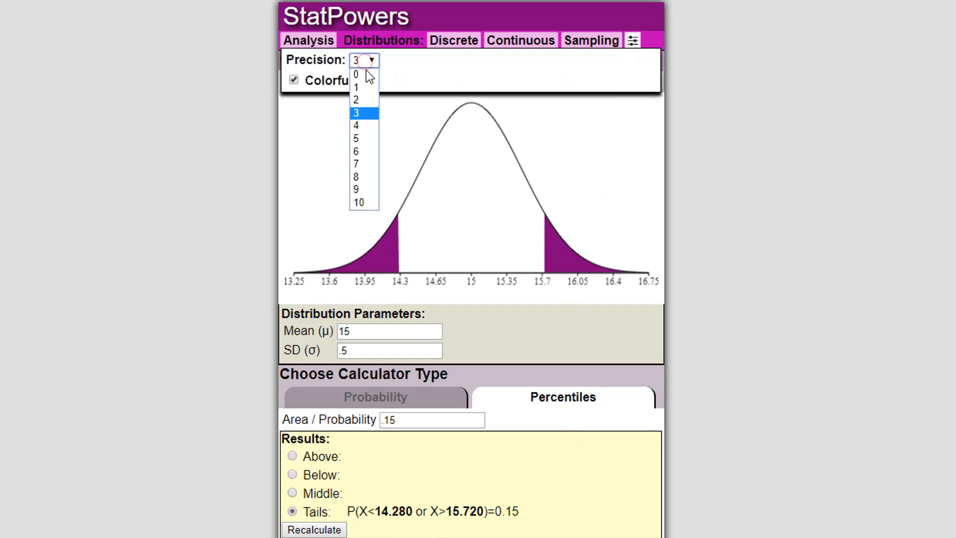
left_click(357, 139)
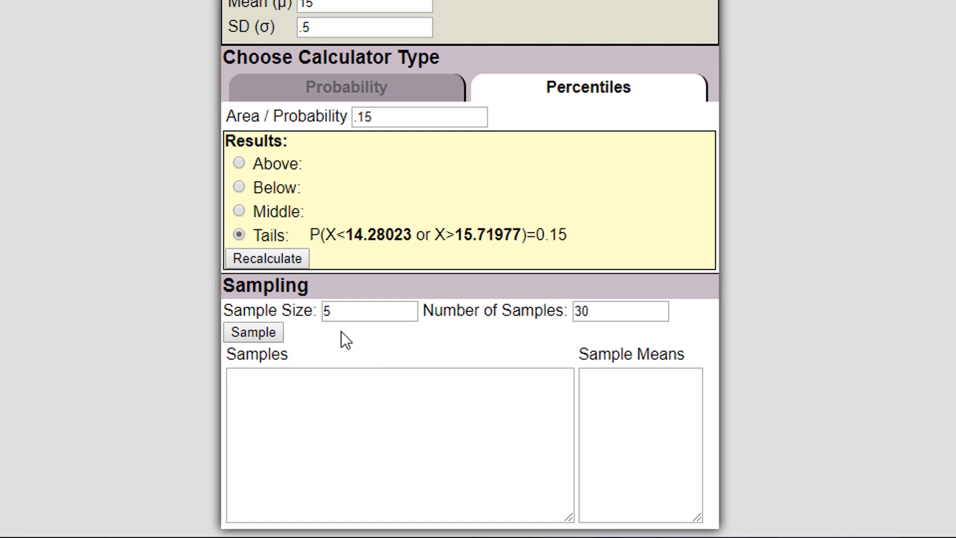
Step: Generate 1 random sample of size 15 from the distribution and look through its values
left_click(331, 311)
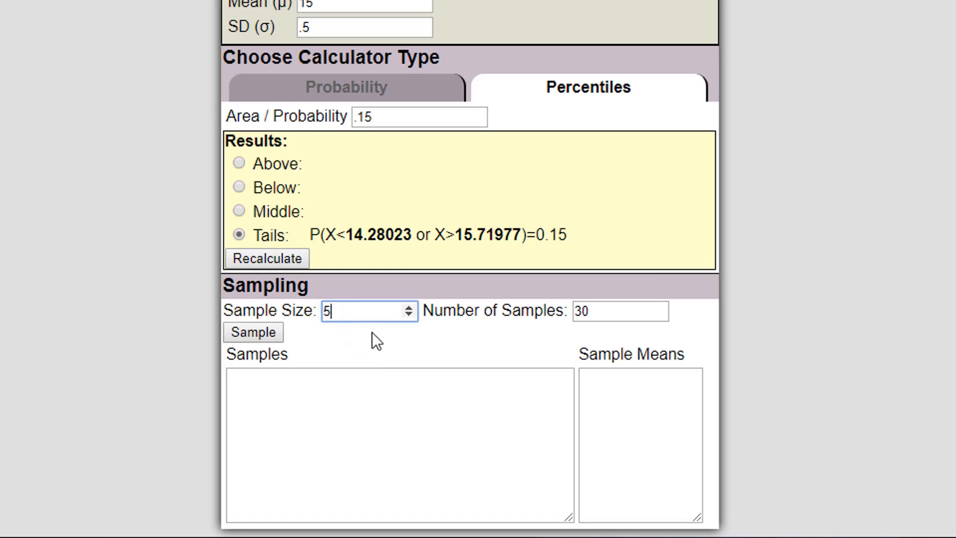
double_click(331, 311)
type("15")
double_click(593, 311)
type("1")
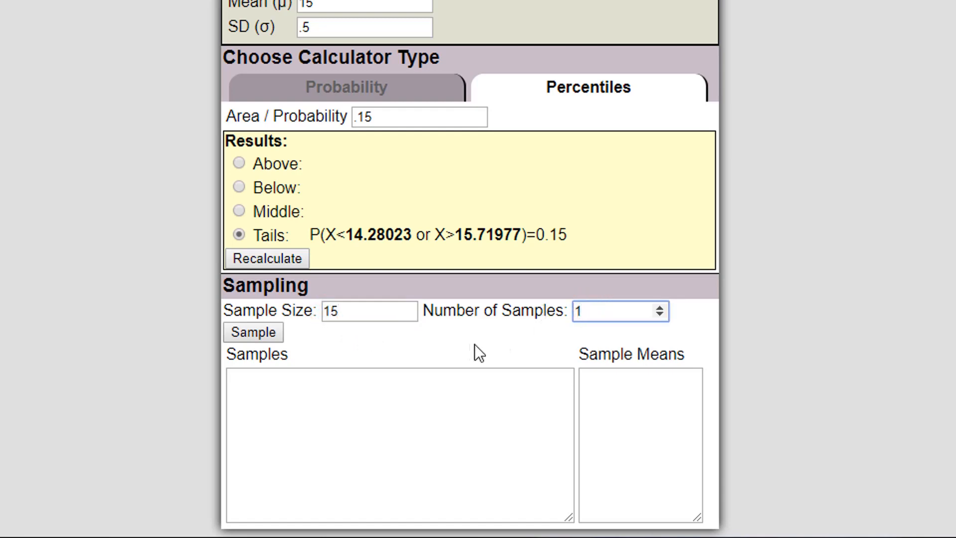
left_click(434, 344)
left_click(241, 331)
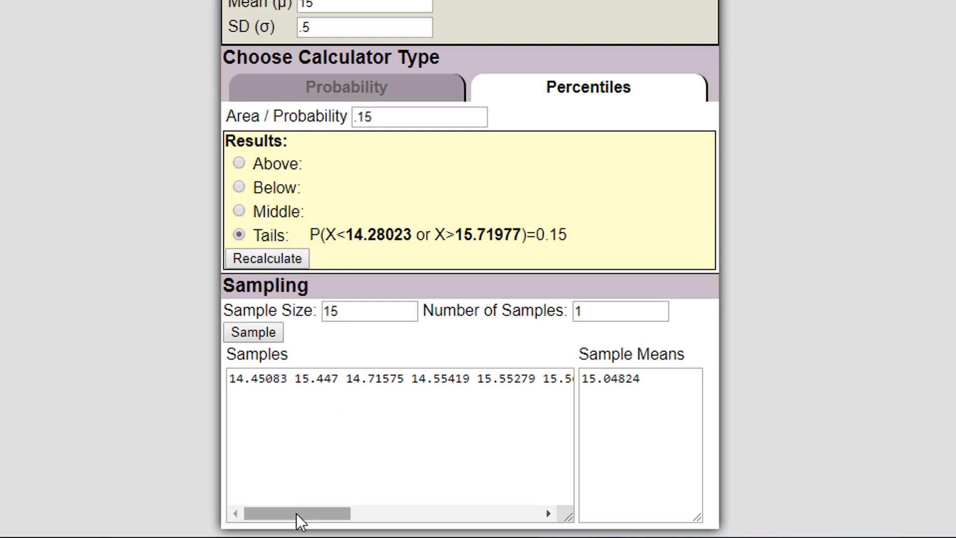
left_click_drag(295, 516, 215, 512)
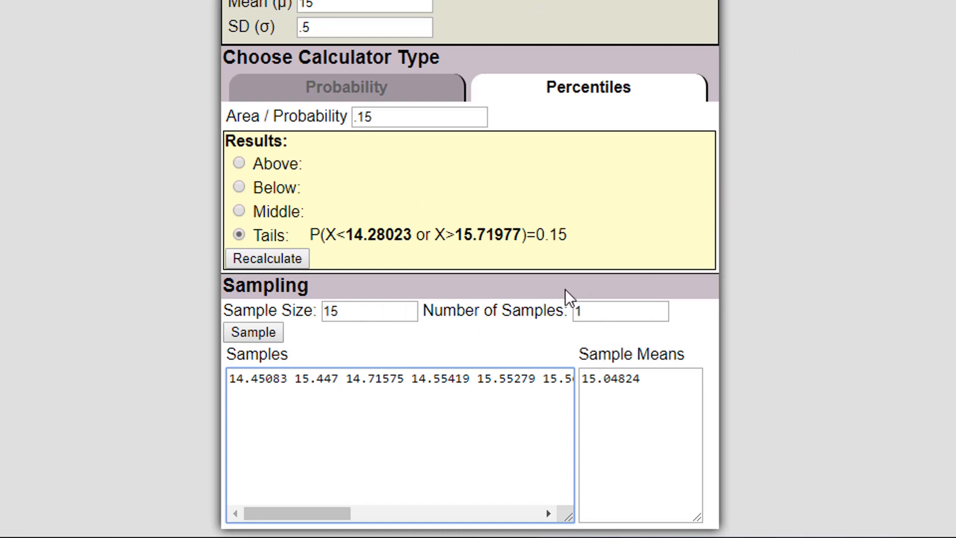
Step: Generate 1000 random samples of size 300 from the distribution and look through the sample values
double_click(358, 310)
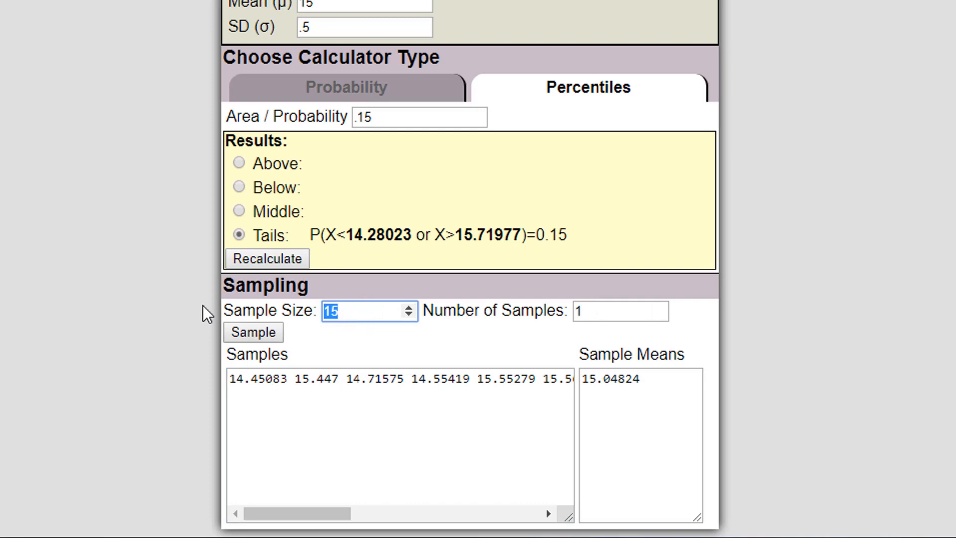
type("300")
key("Tab")
type("1000")
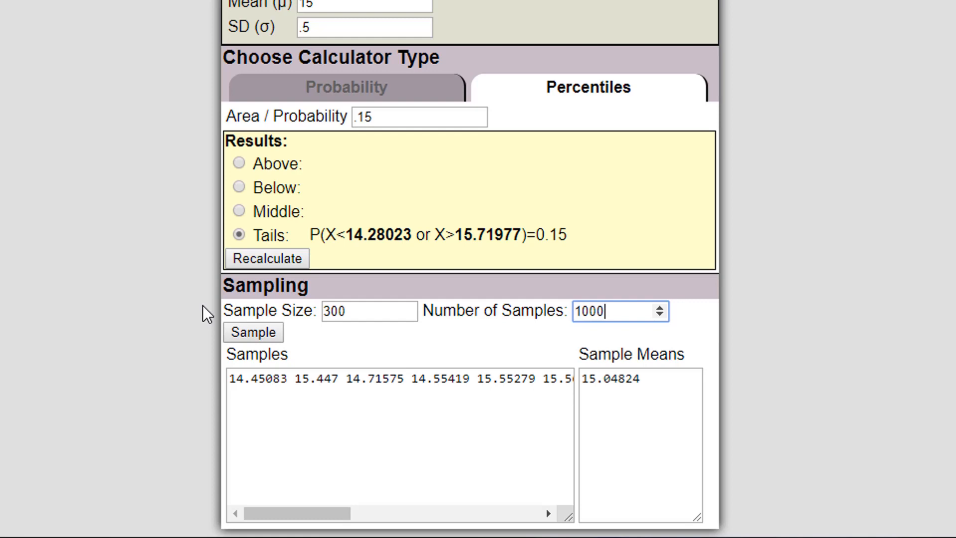
left_click(256, 333)
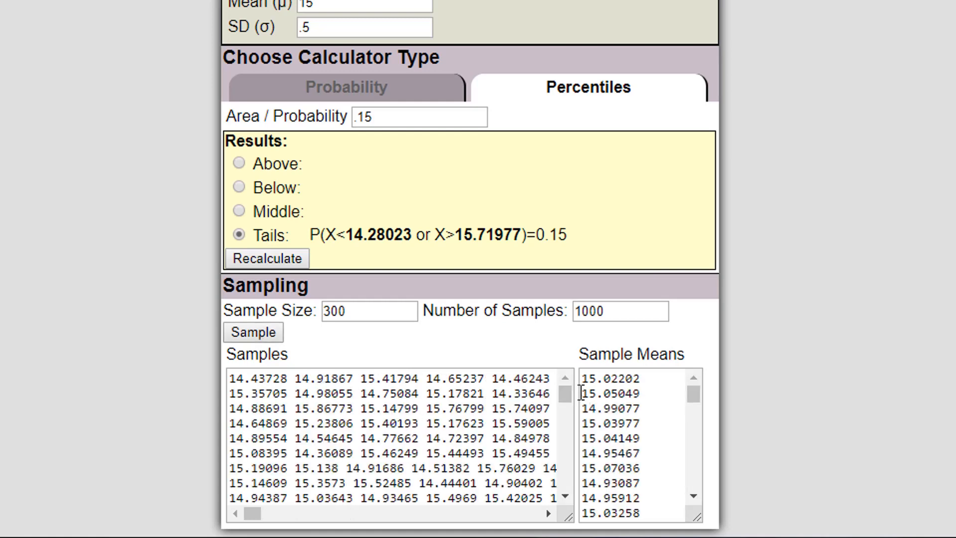
left_click_drag(251, 514, 229, 514)
left_click_drag(567, 398, 568, 357)
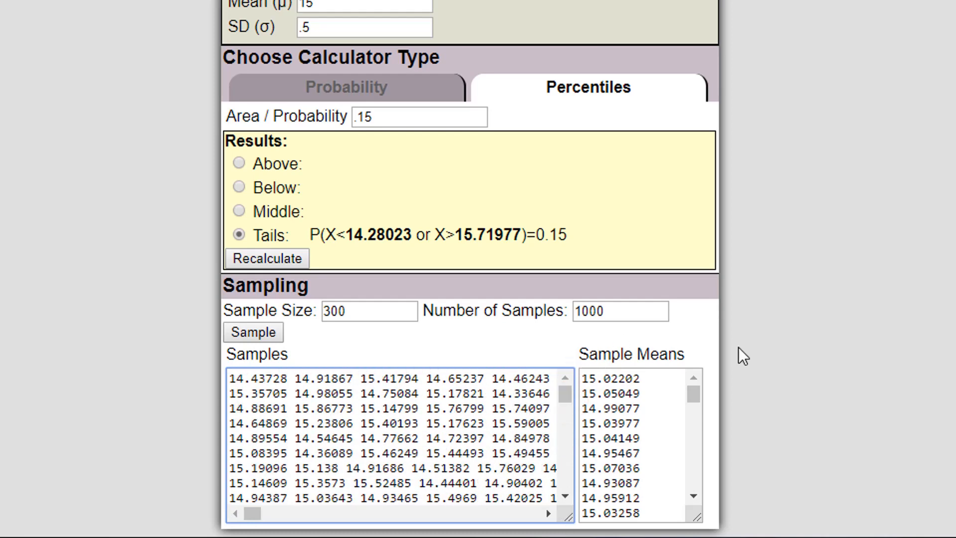